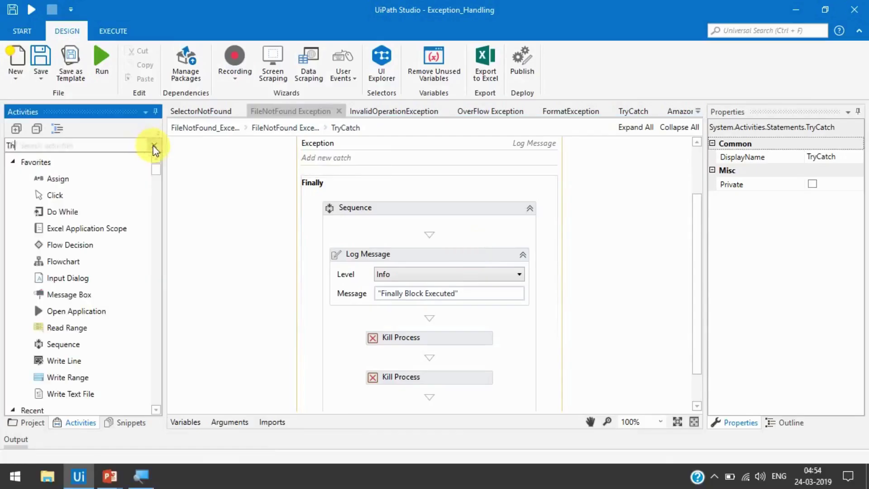
pyautogui.write('row')
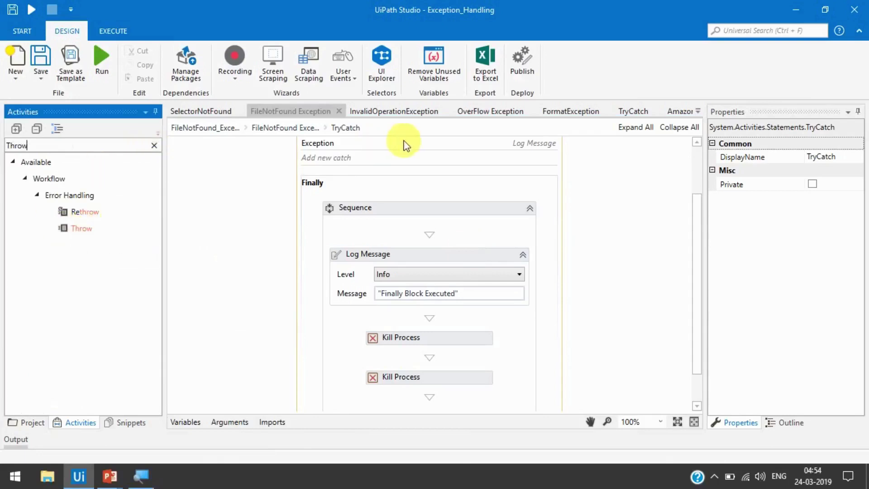
# - Add a Throw below the Log Message and set its Exception to the caught exception variable
pyautogui.click(380, 151)
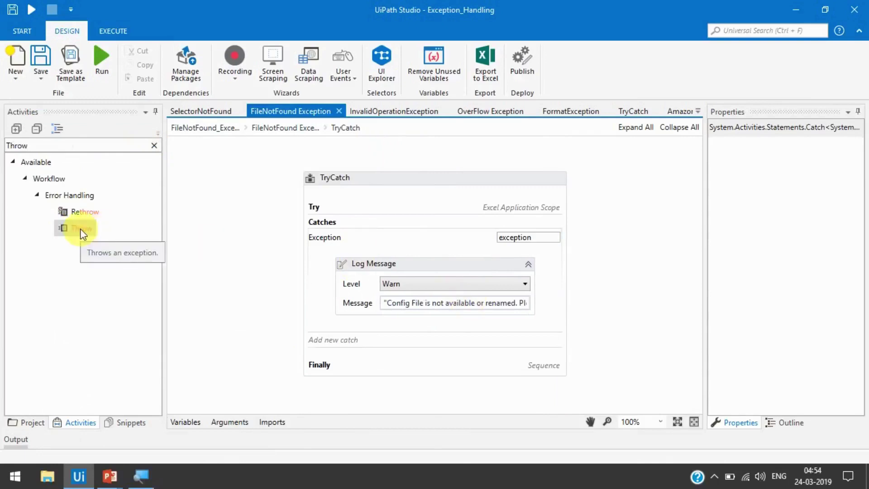
pyautogui.moveTo(80, 229); pyautogui.dragTo(401, 319)
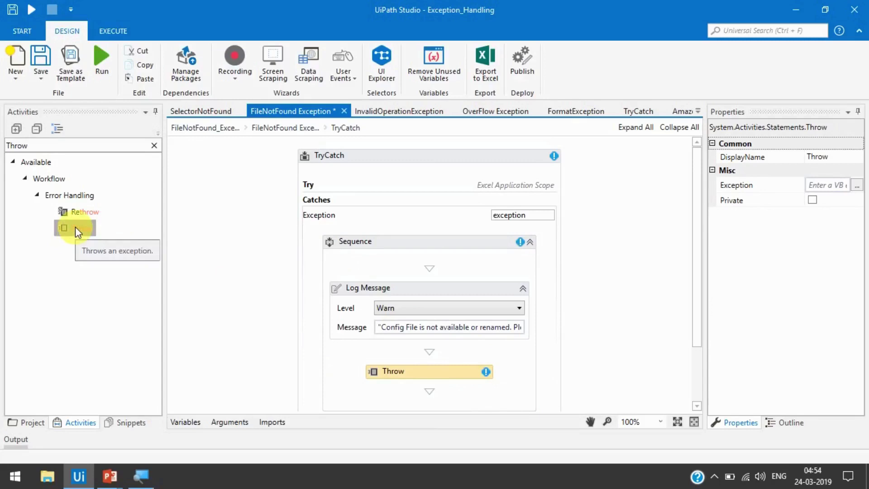
pyautogui.click(459, 375)
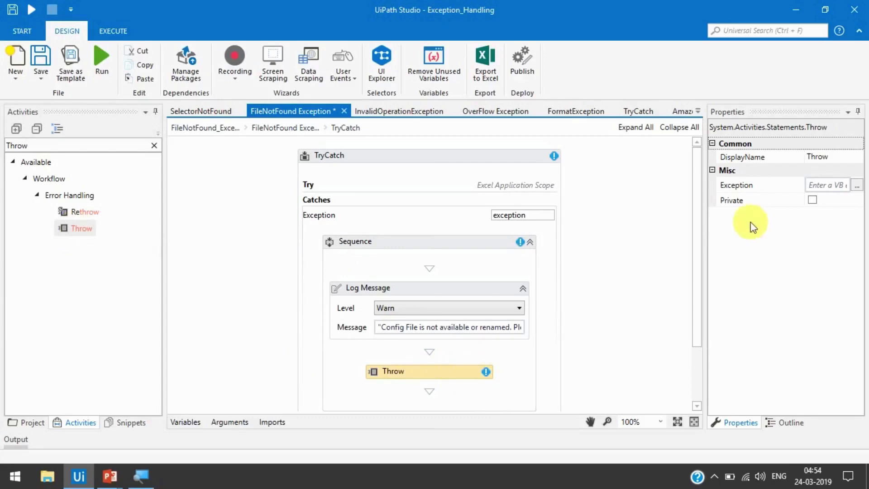
pyautogui.click(831, 189)
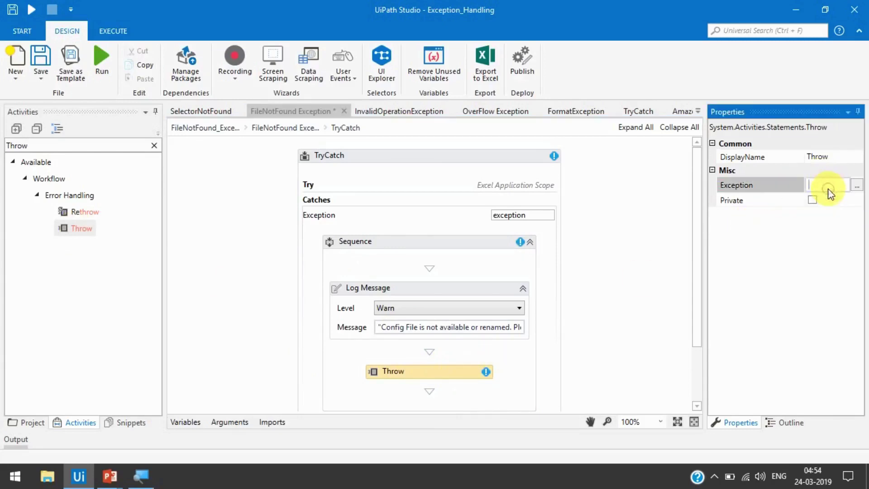
pyautogui.write('exc')
pyautogui.click(813, 198)
pyautogui.click(418, 289)
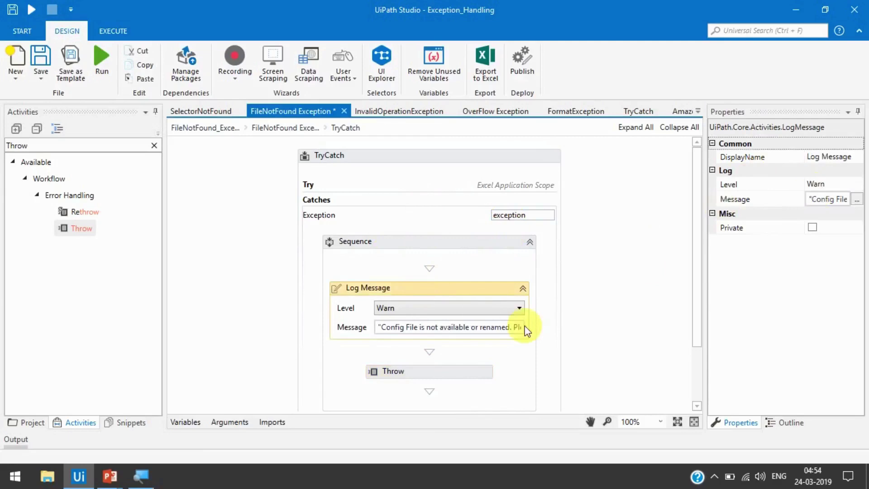
pyautogui.click(435, 372)
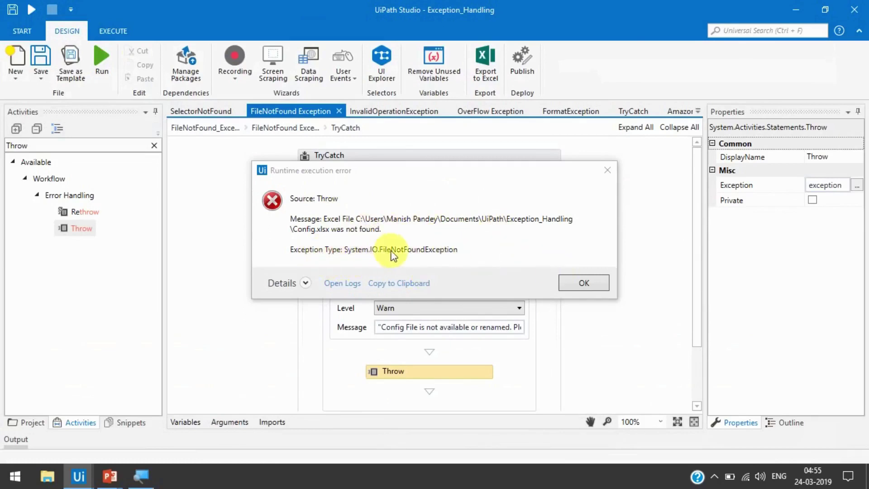
pyautogui.click(590, 282)
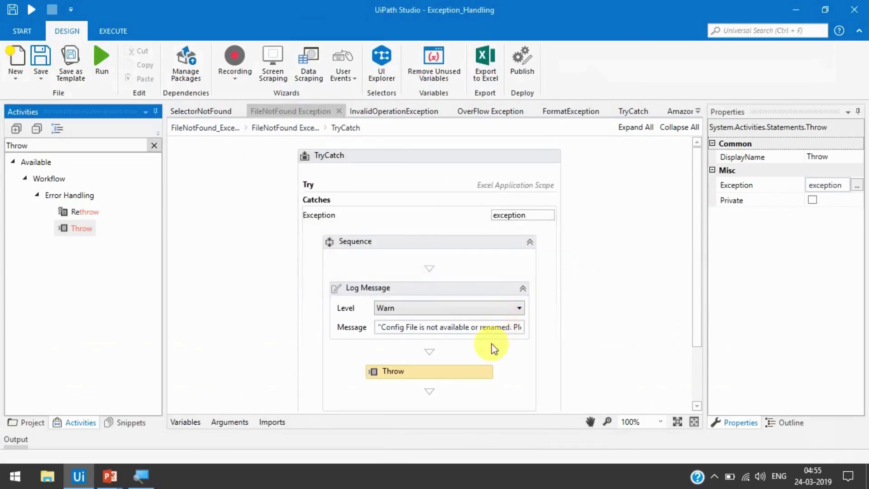
# - Set the Throw's Exception to new Exception("Config File not Found..Please make it available or correct it")
pyautogui.click(407, 292)
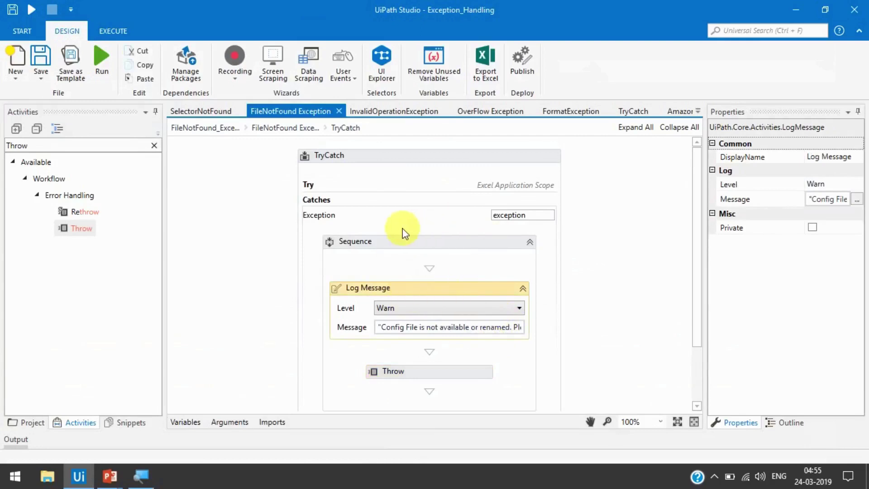
pyautogui.click(422, 373)
pyautogui.click(825, 185)
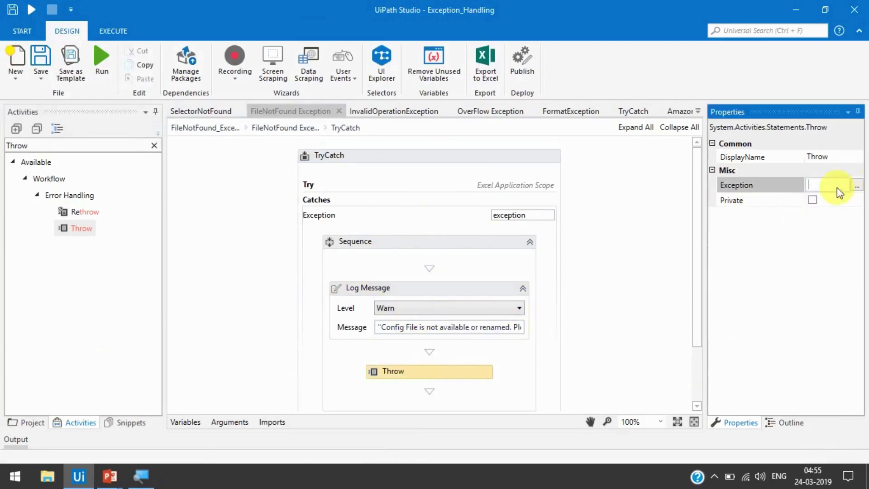
pyautogui.click(856, 186)
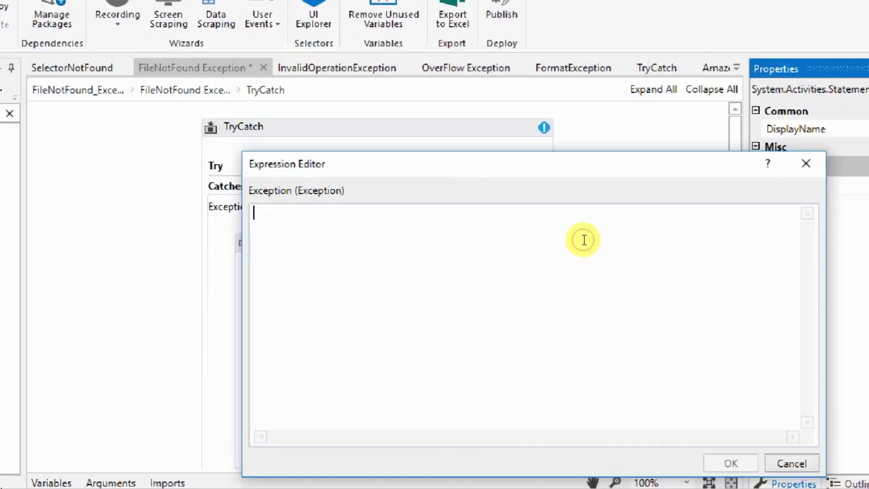
pyautogui.write('n')
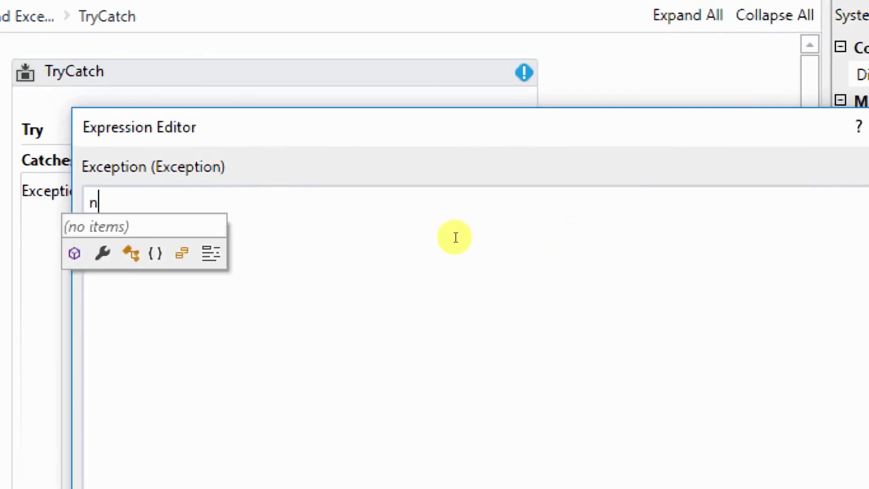
pyautogui.write('ew Ex')
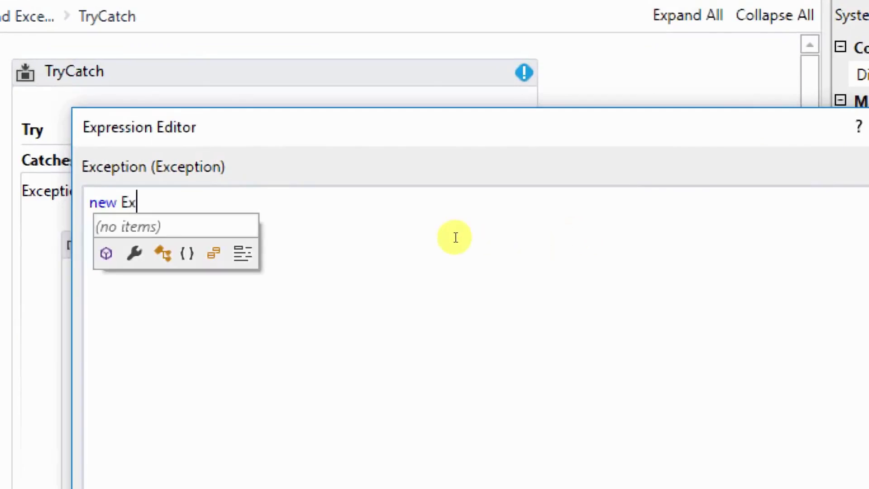
pyautogui.write('ce')
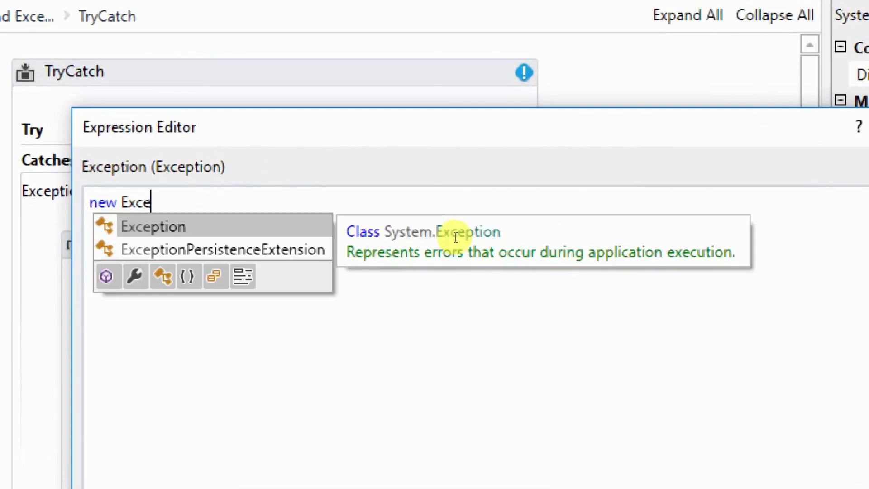
pyautogui.press('Tab')
pyautogui.write('(')
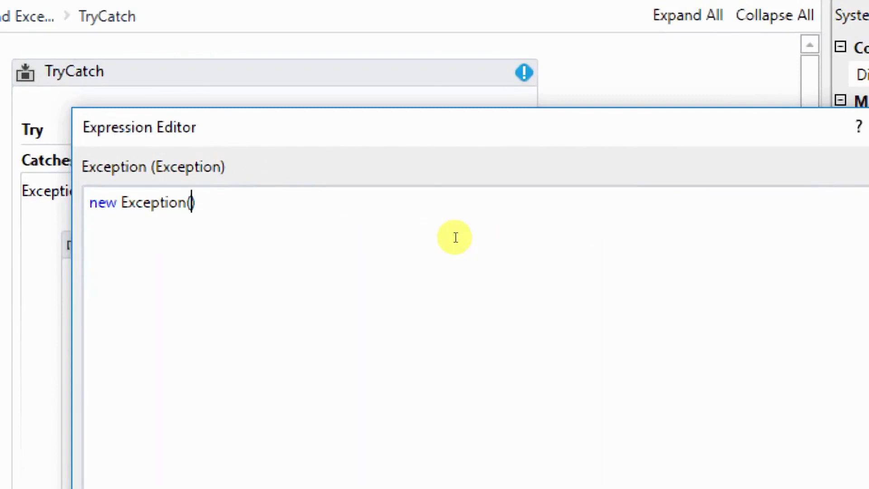
pyautogui.write('"')
pyautogui.write('File')
pyautogui.press('BackSpace')
pyautogui.press('BackSpace')
pyautogui.press('BackSpace')
pyautogui.press('BackSpace')
pyautogui.write('Co')
pyautogui.write('nfig F')
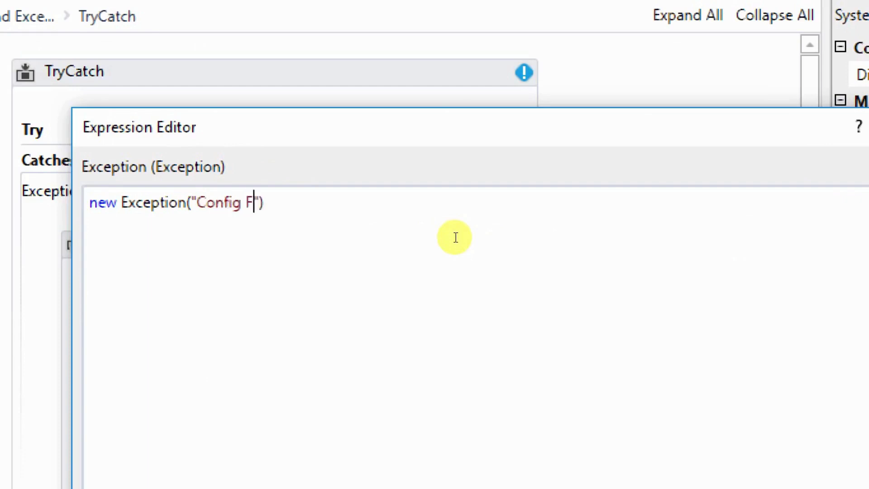
pyautogui.write('ile not ')
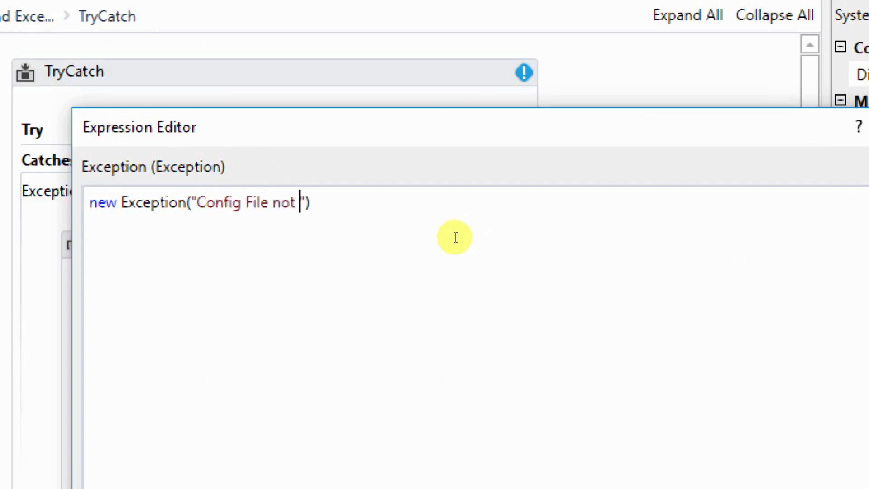
pyautogui.write('Found')
pyautogui.press('BackSpace')
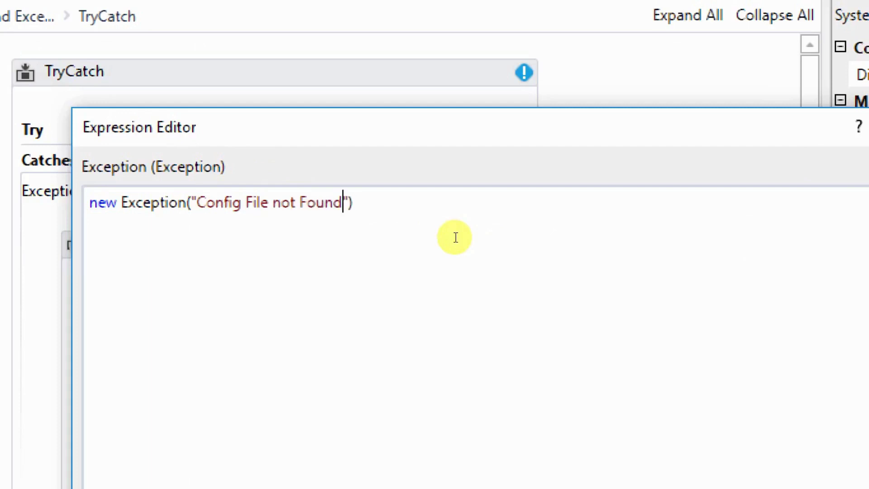
pyautogui.write('..PL')
pyautogui.write('ease')
pyautogui.press('BackSpace')
pyautogui.press('BackSpace')
pyautogui.press('BackSpace')
pyautogui.press('BackSpace')
pyautogui.press('BackSpace')
pyautogui.write('lease m')
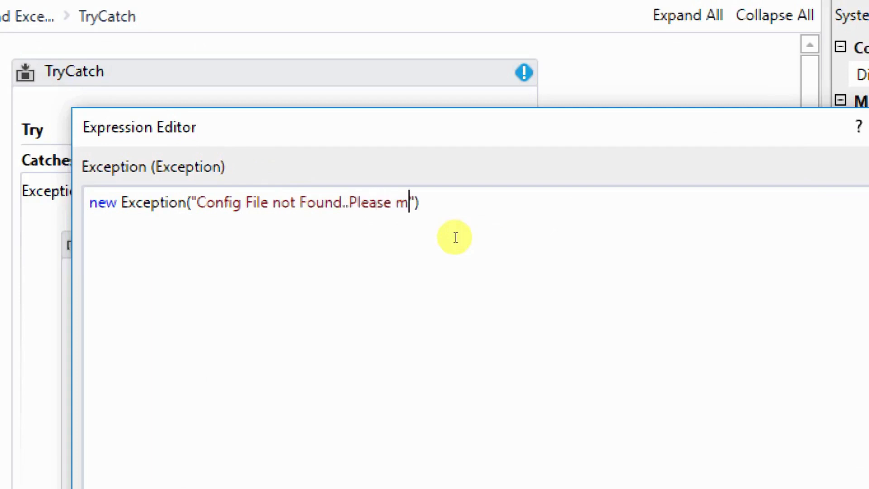
pyautogui.write('ake it avai')
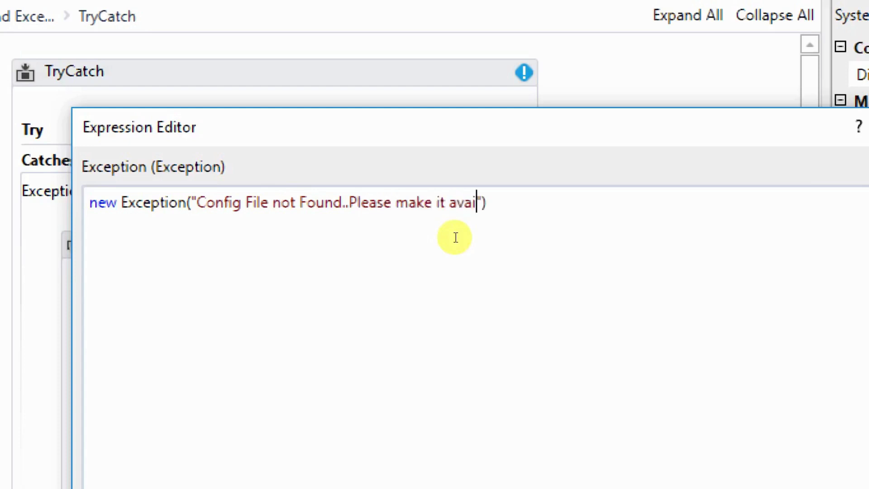
pyautogui.write('lable')
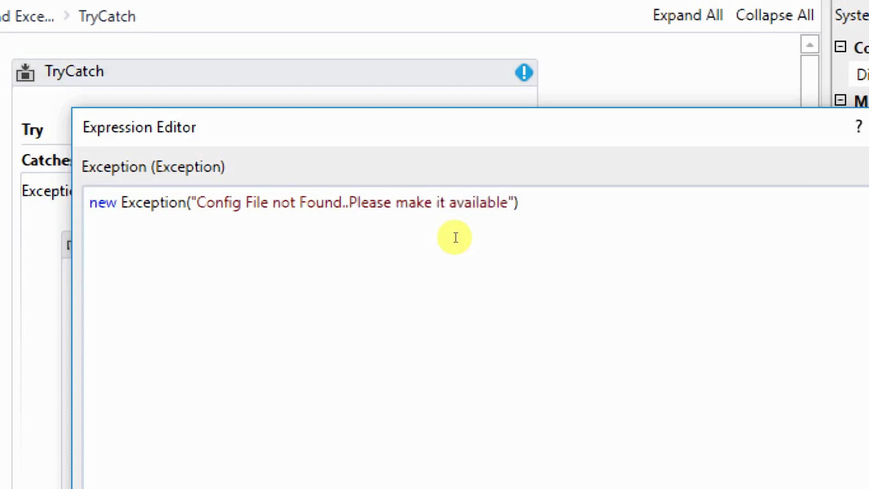
pyautogui.write(' or ')
pyautogui.write('correct i')
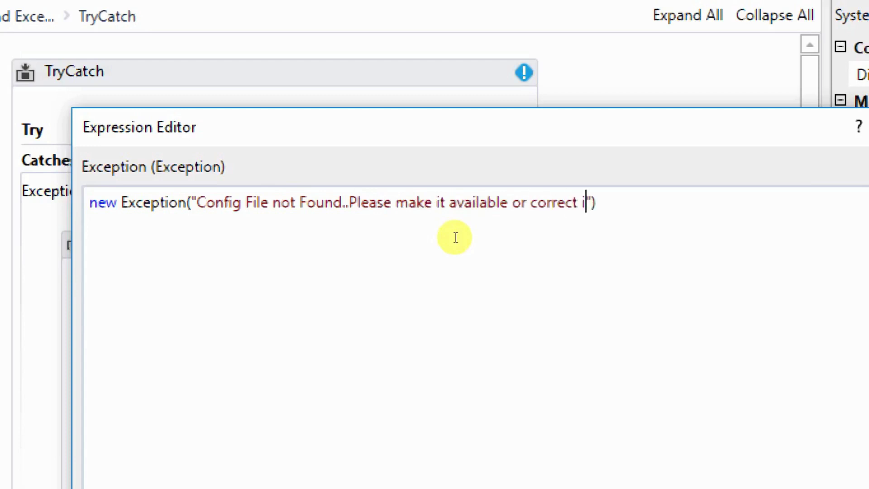
pyautogui.write('t')
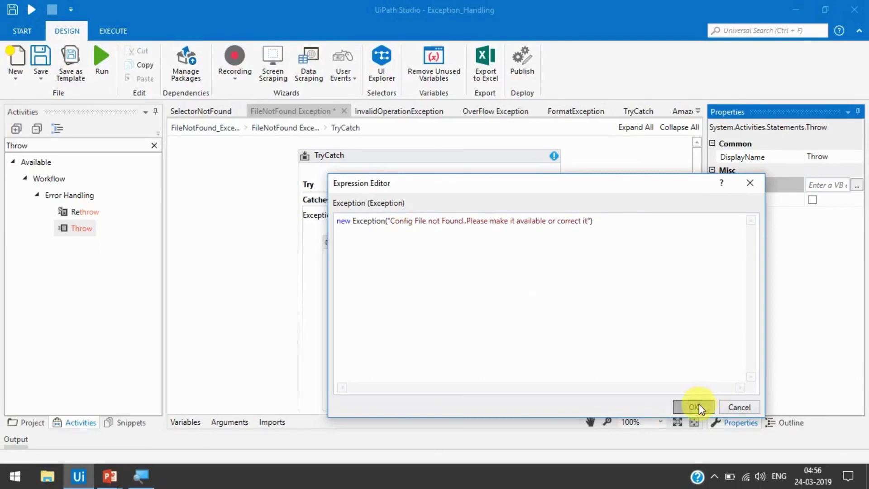
# - Confirm the new exception expression and save the workflow with Ctrl+S
pyautogui.click(699, 405)
pyautogui.click(605, 347)
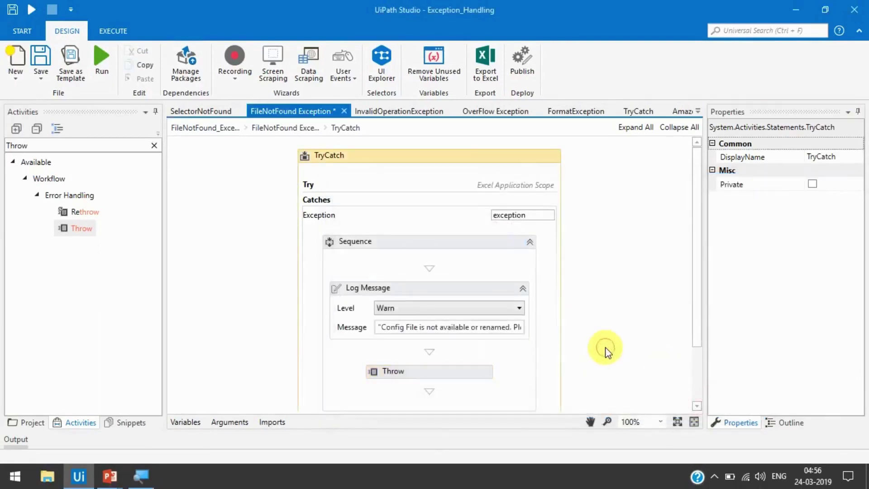
pyautogui.hotkey('ctrl', 's')
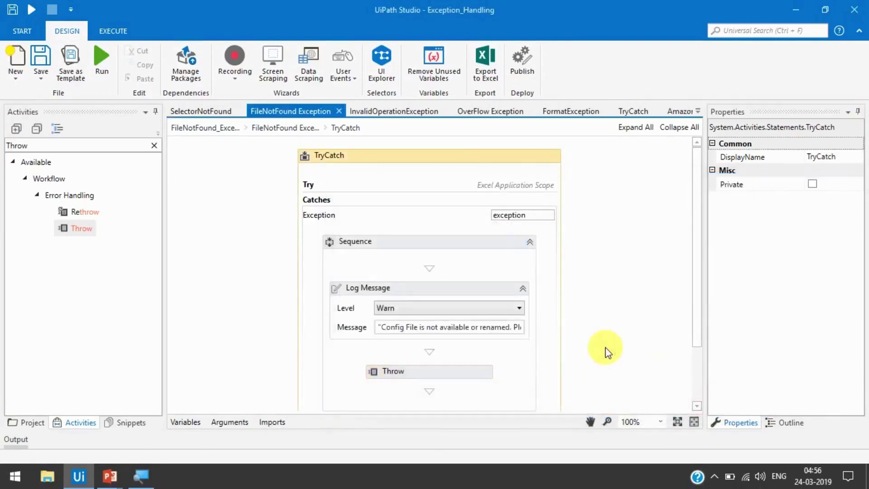